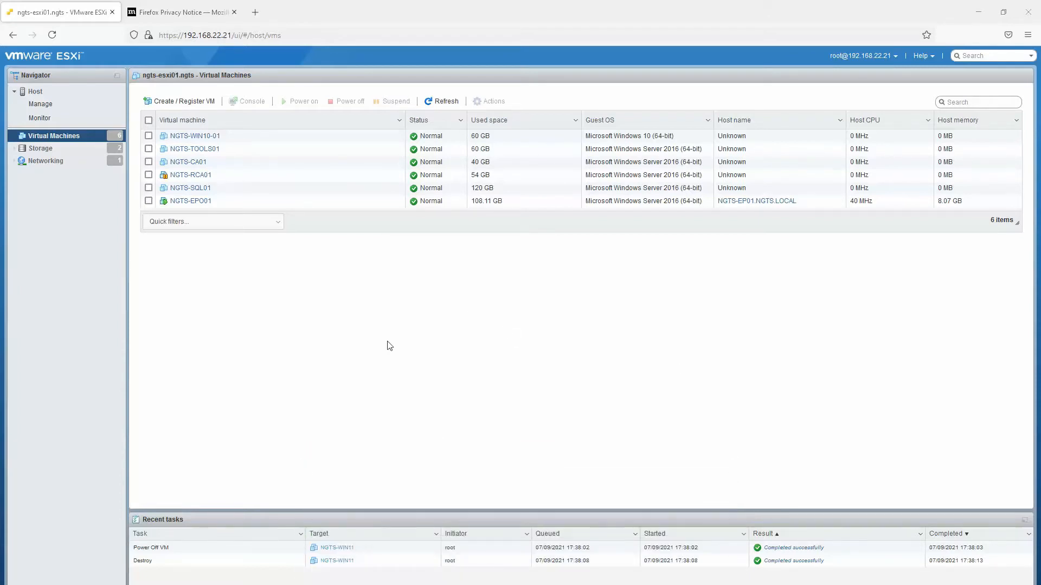
# Start creating a new virtual machine and name it Test-Win11.
pyautogui.rightClick(57, 140)
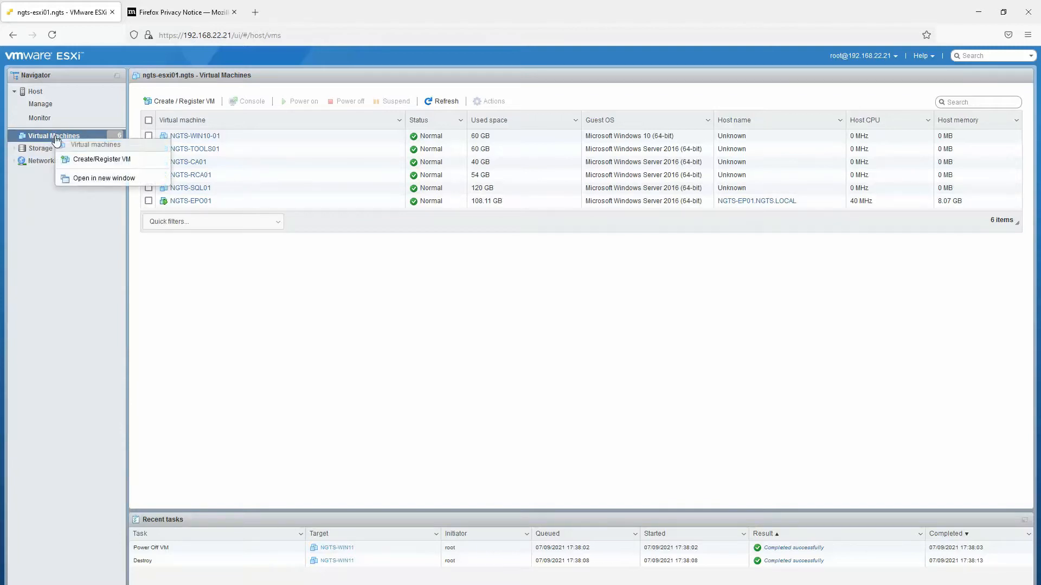
pyautogui.click(119, 161)
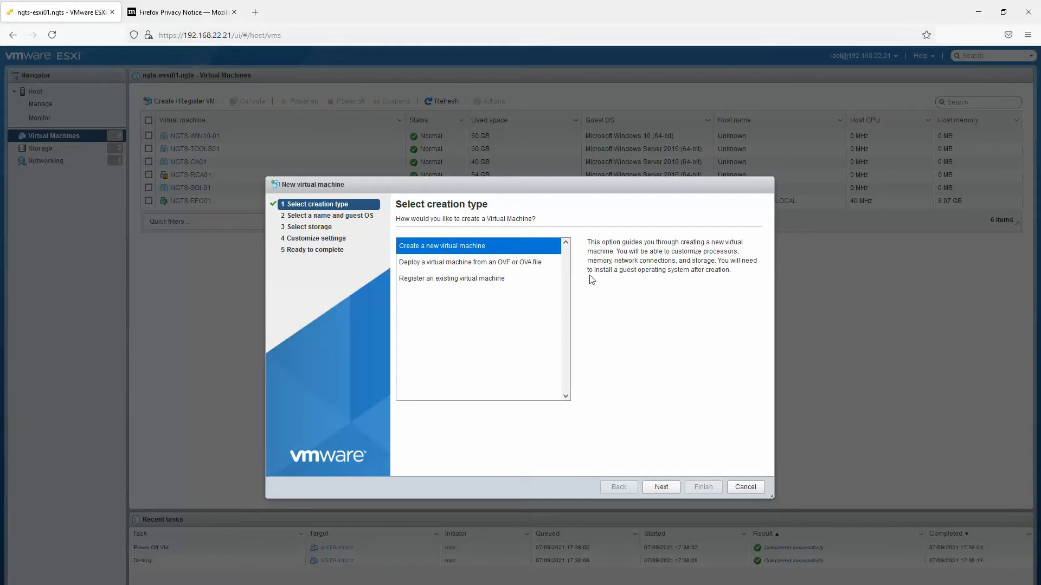
pyautogui.click(661, 488)
pyautogui.click(501, 259)
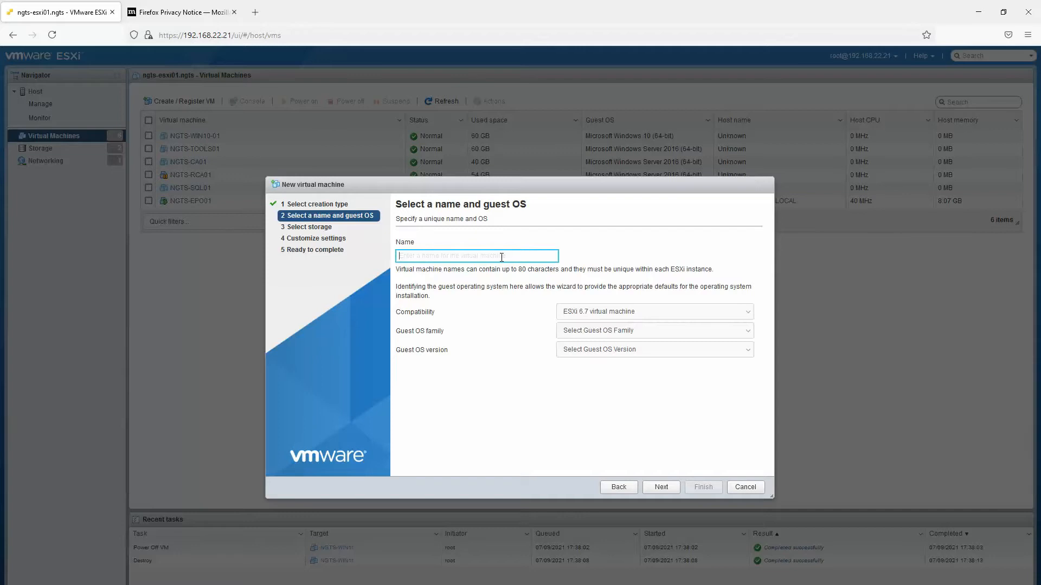
pyautogui.write('Test-Windows')
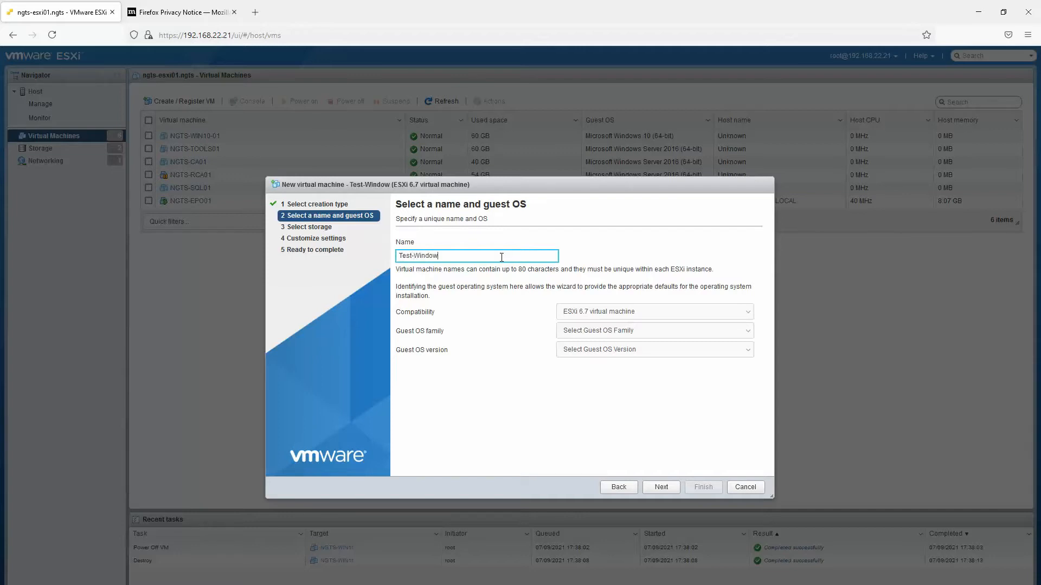
pyautogui.press('BackSpace')
pyautogui.press('BackSpace')
pyautogui.press('BackSpace')
pyautogui.press('BackSpace')
pyautogui.write('11')
# Keep ESXi 6.7 compatibility and set the guest OS to Windows, version Microsoft Windows 10 (64-bit).
pyautogui.click(622, 316)
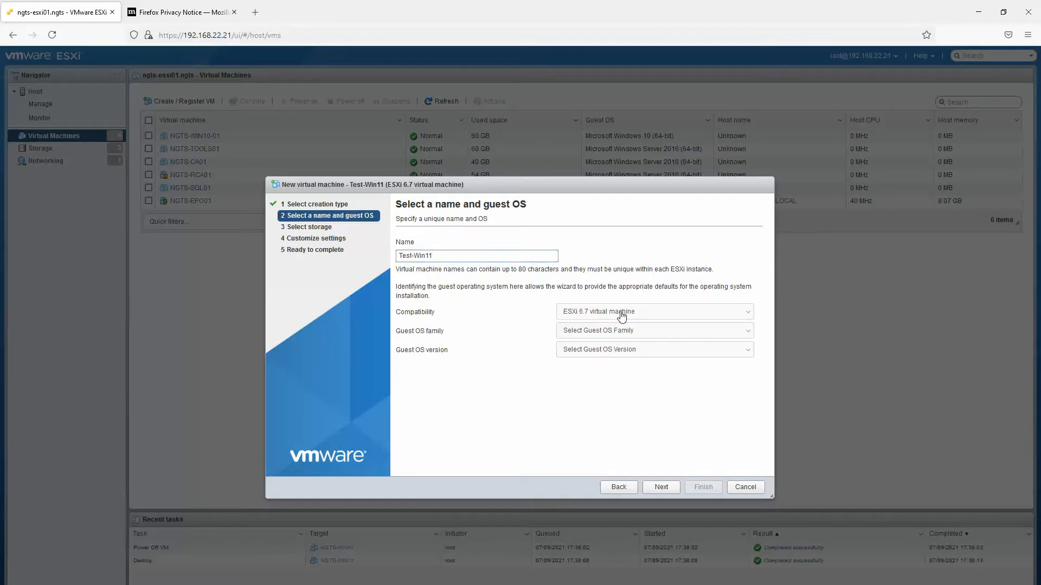
pyautogui.click(622, 316)
pyautogui.click(593, 336)
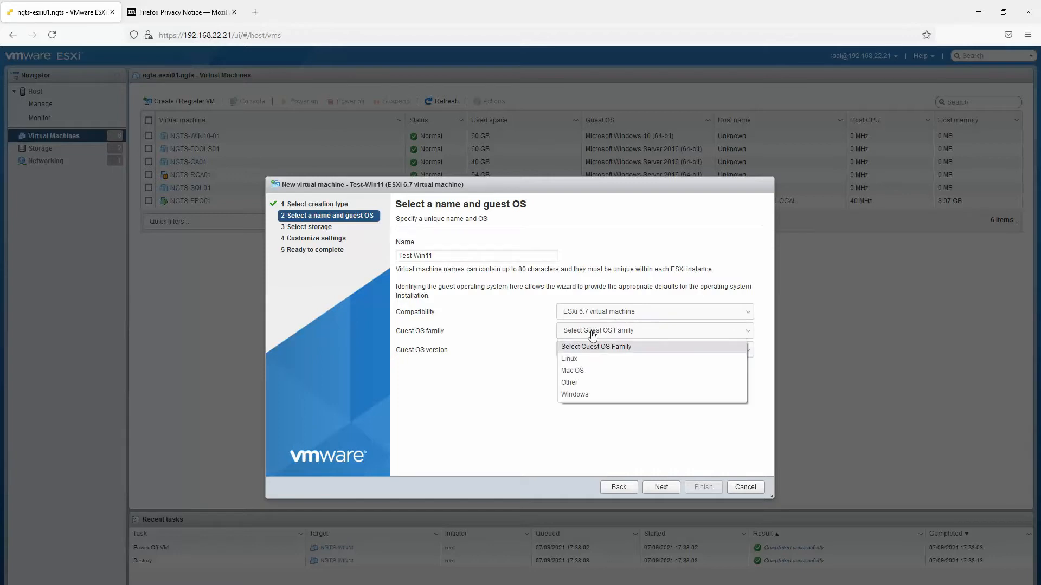
pyautogui.click(587, 395)
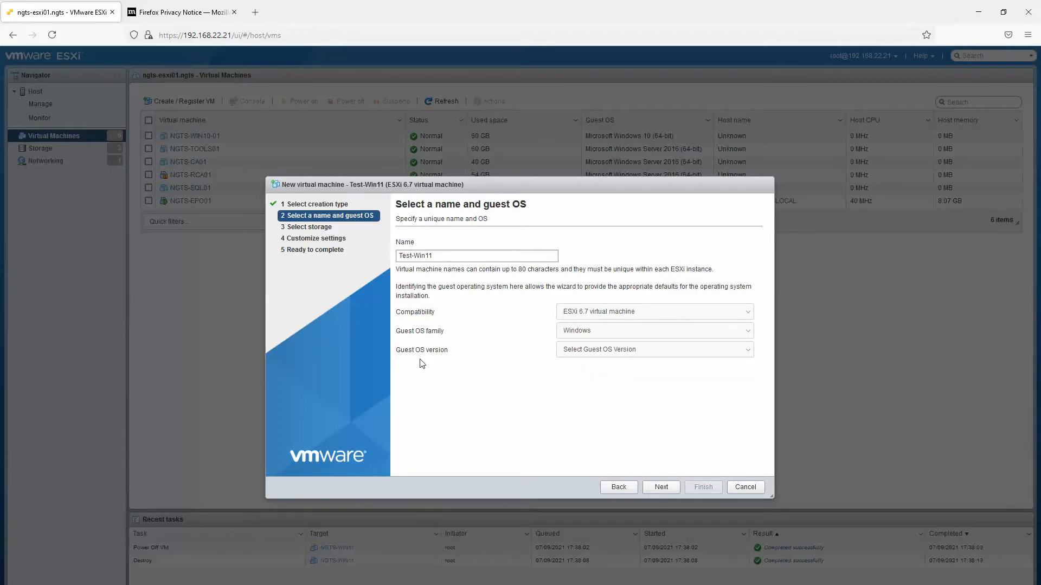
pyautogui.click(593, 352)
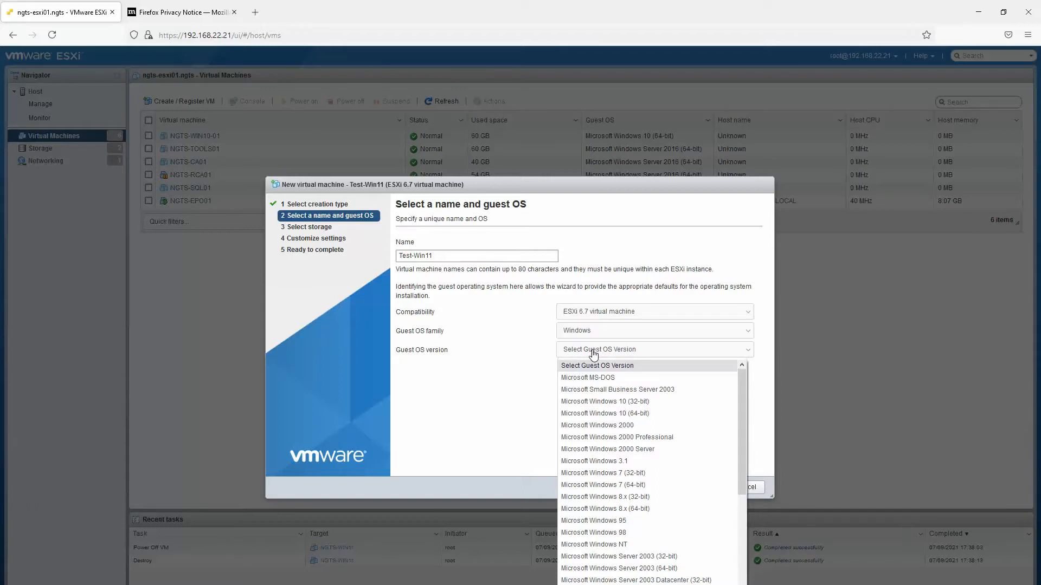
pyautogui.click(626, 413)
pyautogui.click(667, 492)
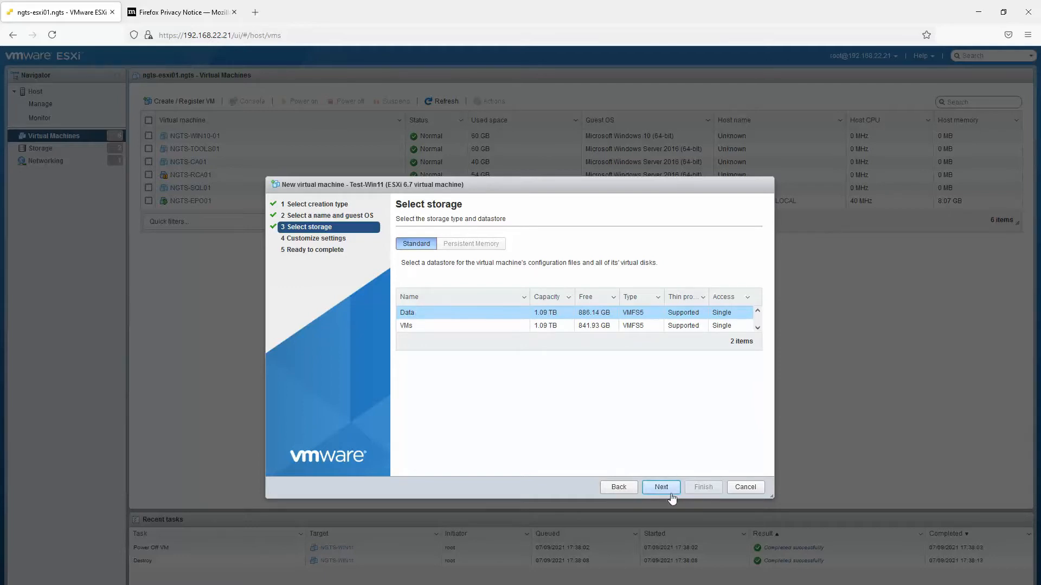
# Choose the VMs datastore as storage for the new virtual machine.
pyautogui.click(454, 327)
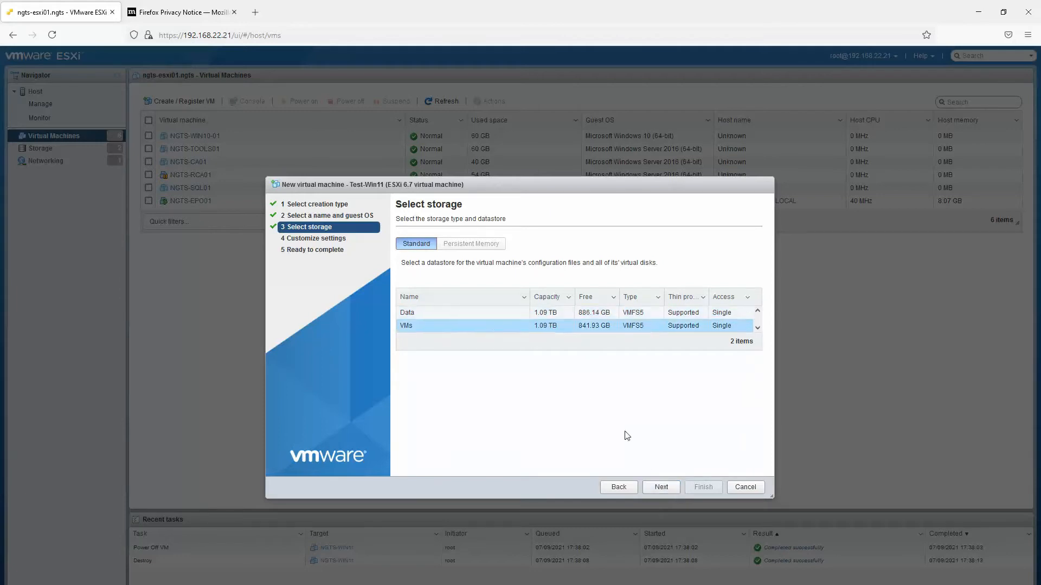
pyautogui.click(487, 314)
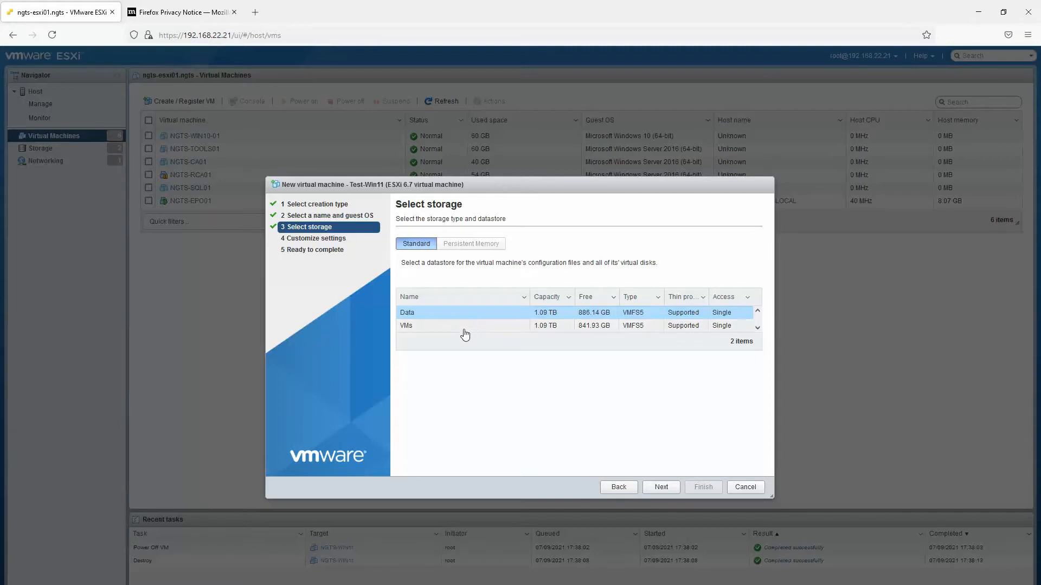
pyautogui.click(446, 327)
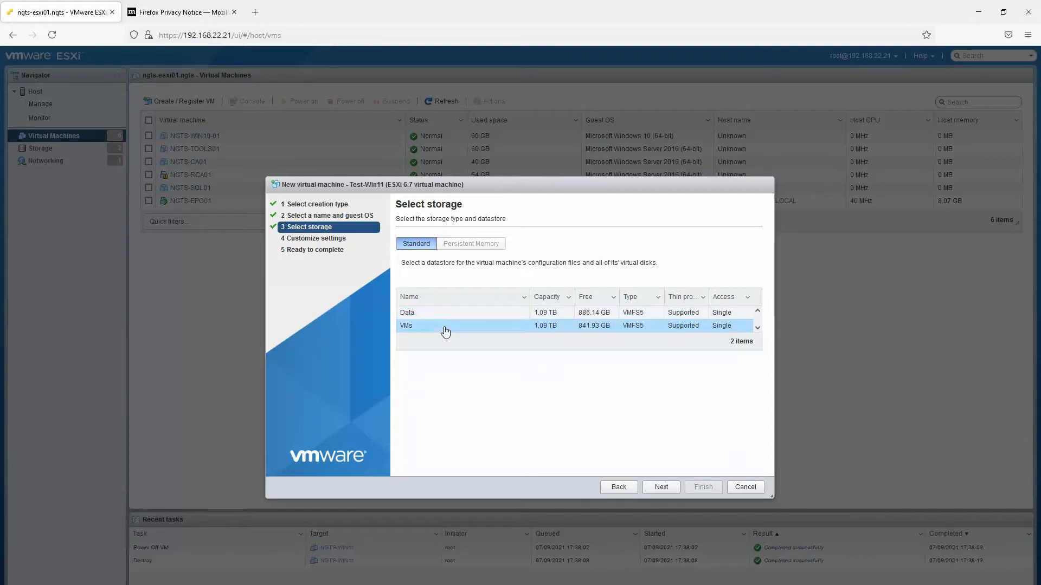
pyautogui.click(661, 487)
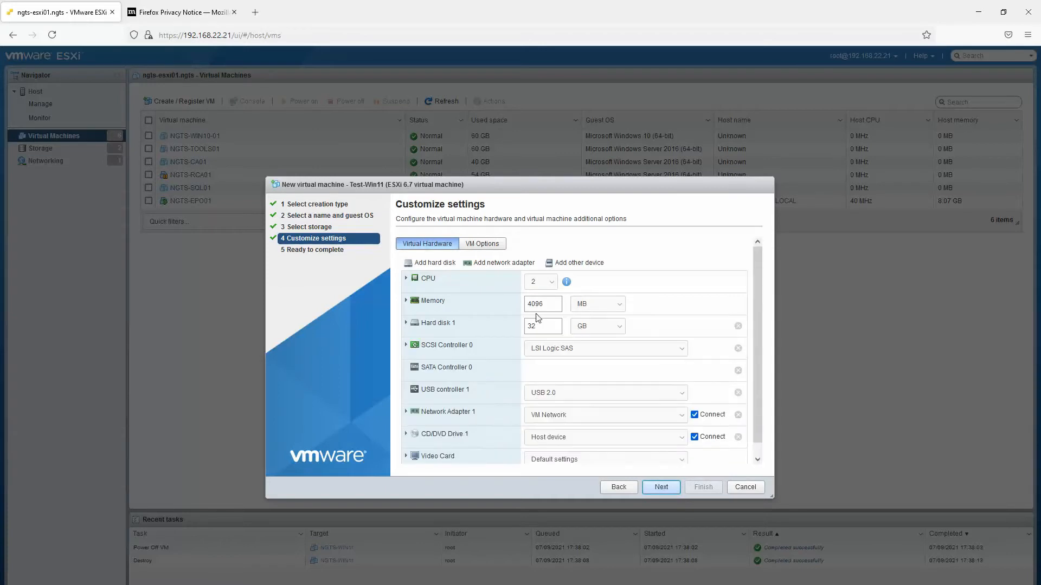
# Configure the virtual hardware with 4 CPUs, 8 GB of memory and a 70 GB hard disk.
pyautogui.click(552, 287)
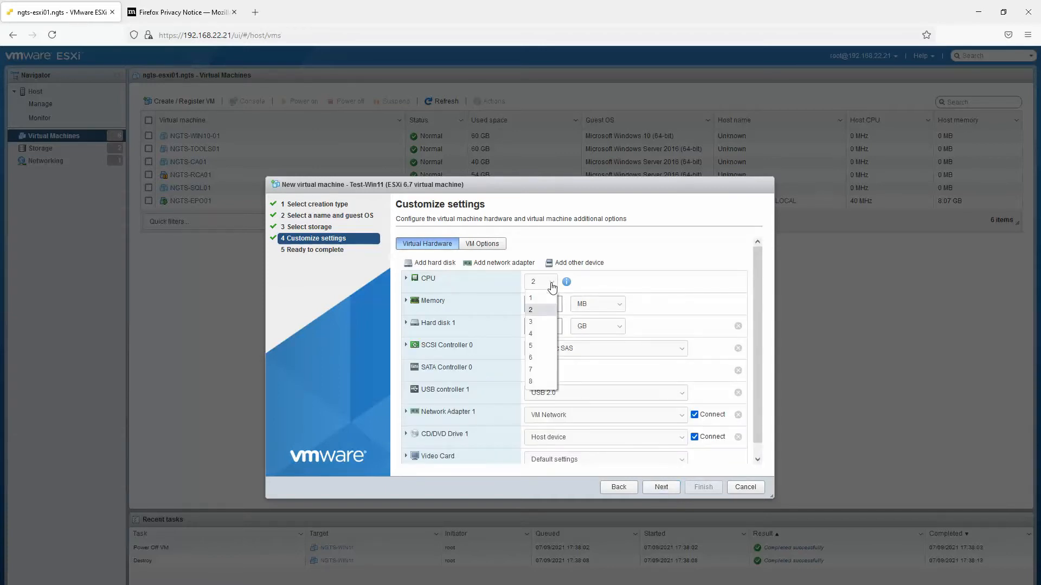
pyautogui.click(541, 334)
pyautogui.moveTo(544, 304); pyautogui.dragTo(511, 304)
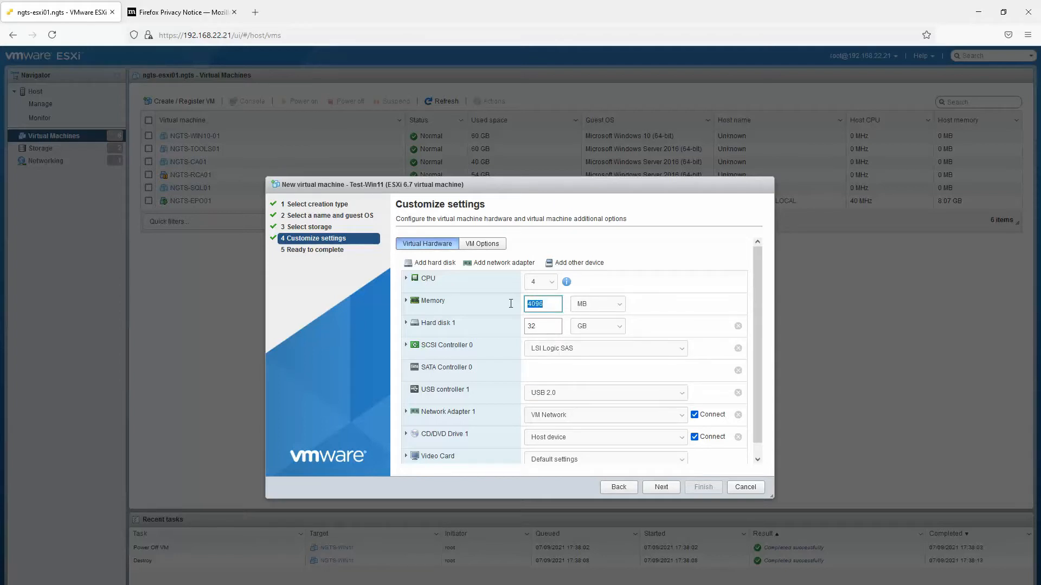
pyautogui.write('8')
pyautogui.click(617, 304)
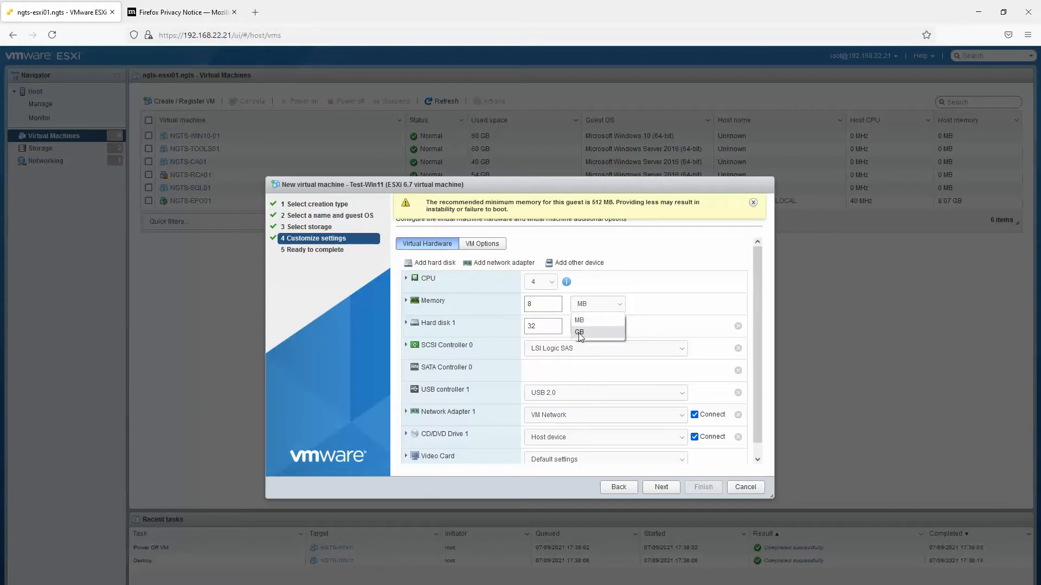
pyautogui.click(579, 332)
pyautogui.moveTo(542, 326); pyautogui.dragTo(513, 324)
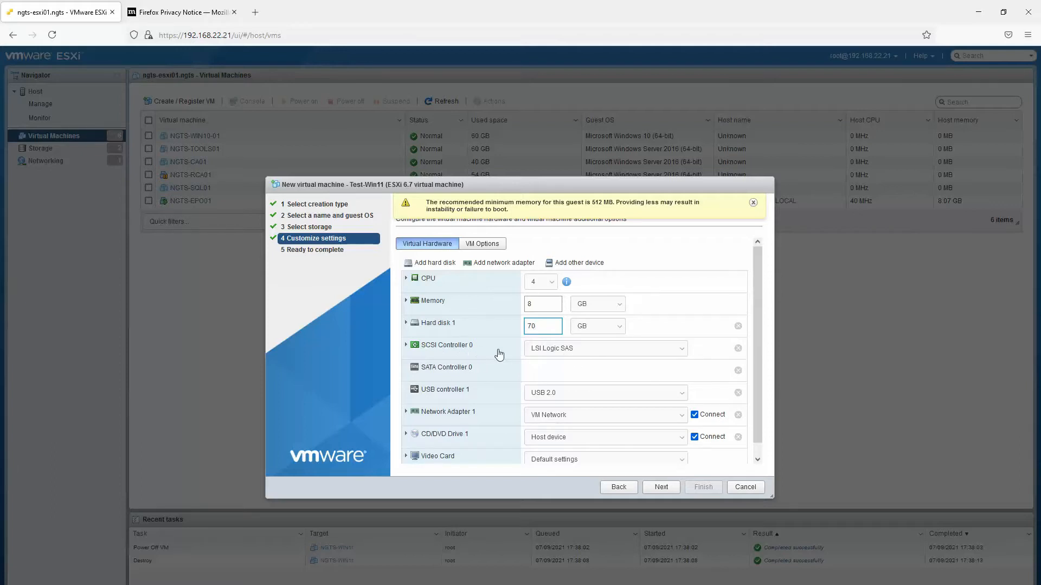
# Attach Windows_11_PRO_22000.51_21H2_In-Preview_x64_TPM_2.0_compliant_En-US.iso from the Data datastore's ISO/ISO folder to CD/DVD Drive 1.
pyautogui.scroll(-1, 600, 351)
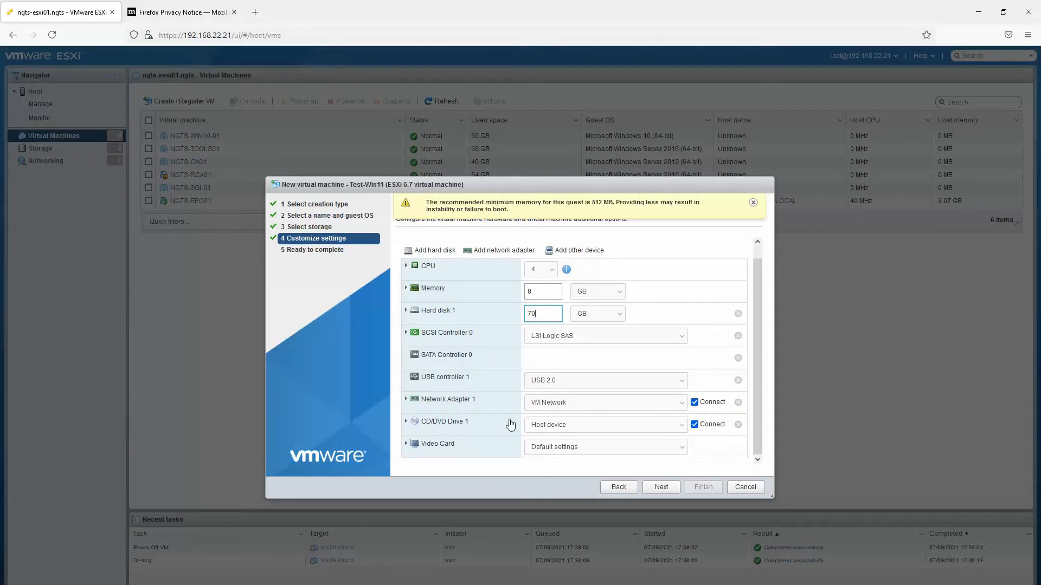
pyautogui.click(555, 426)
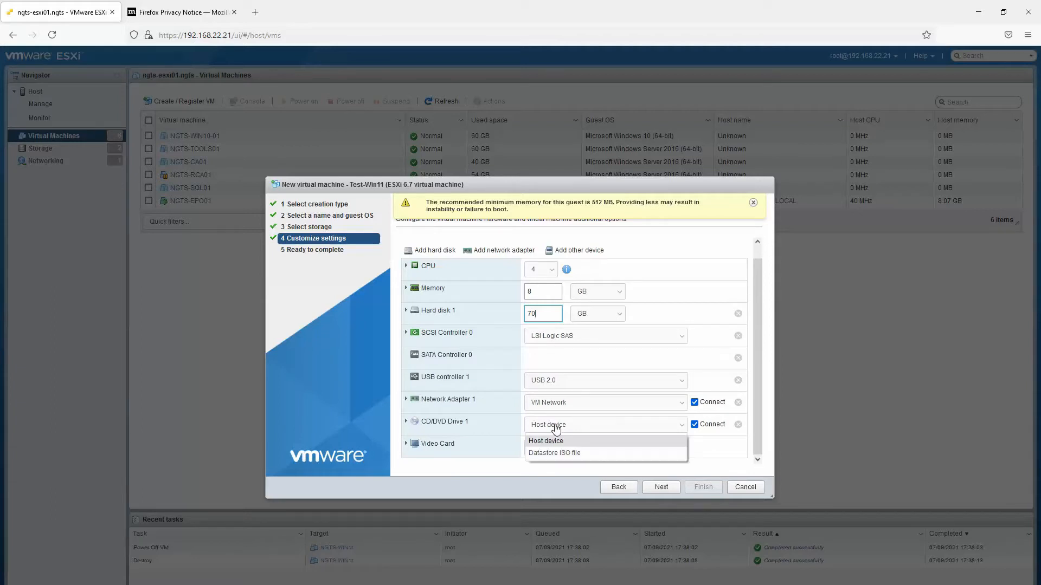
pyautogui.click(569, 458)
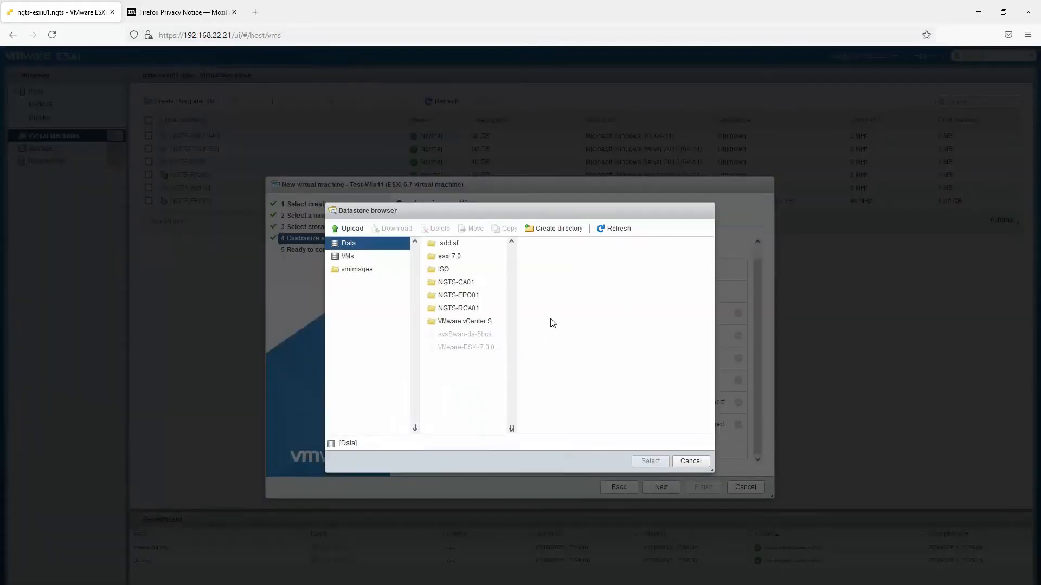
pyautogui.click(451, 271)
pyautogui.click(539, 243)
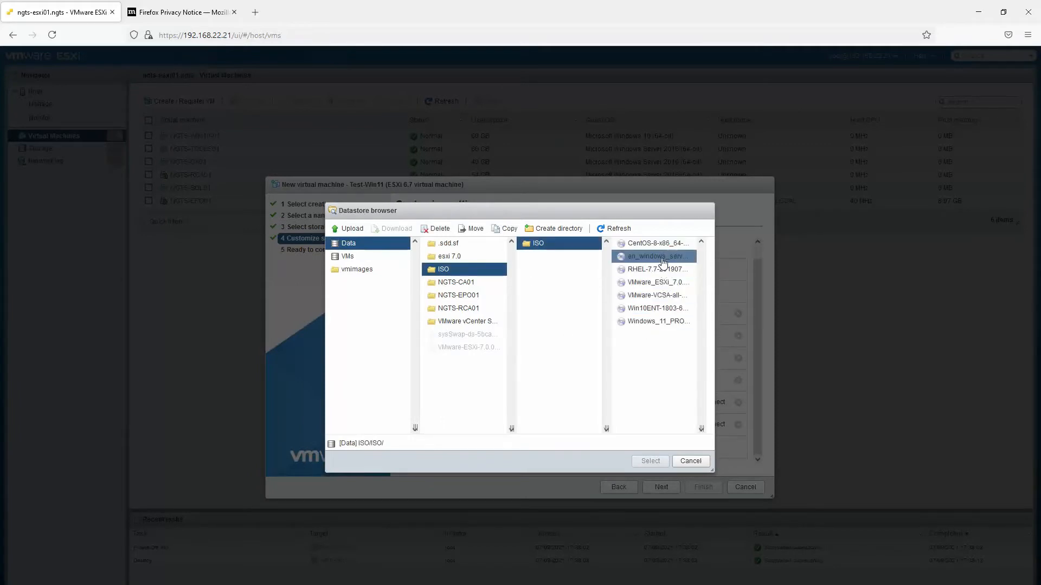
pyautogui.click(661, 326)
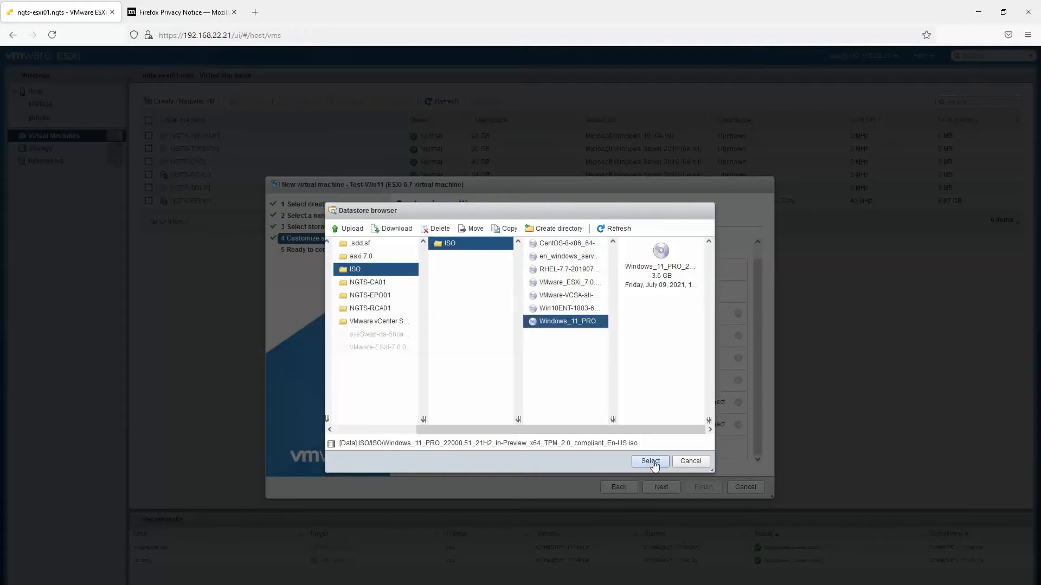
pyautogui.click(650, 461)
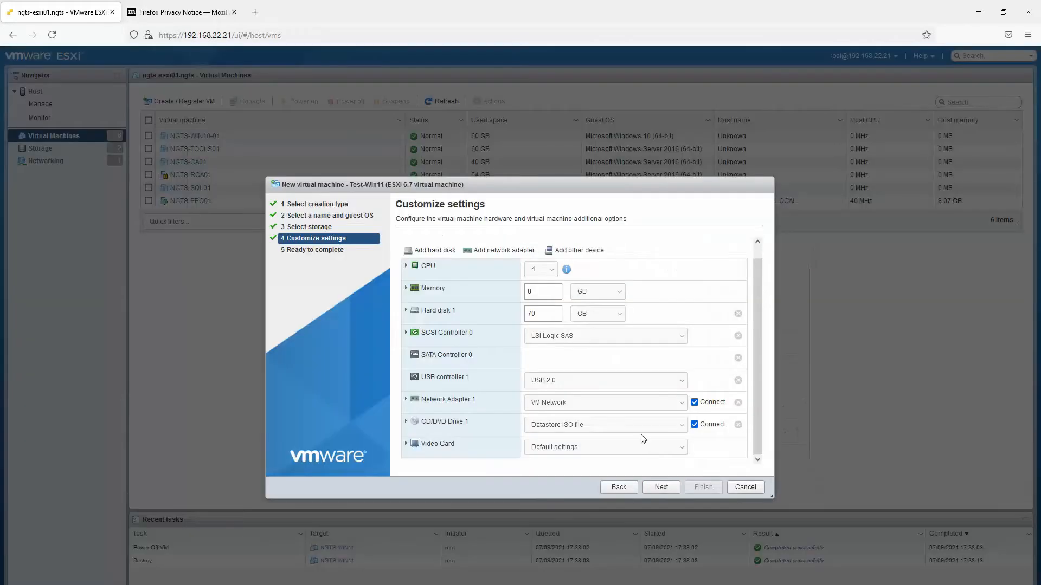
# Review the Test-Win11 configuration summary and finish creating the virtual machine.
pyautogui.click(658, 488)
pyautogui.scroll(-4, 622, 355)
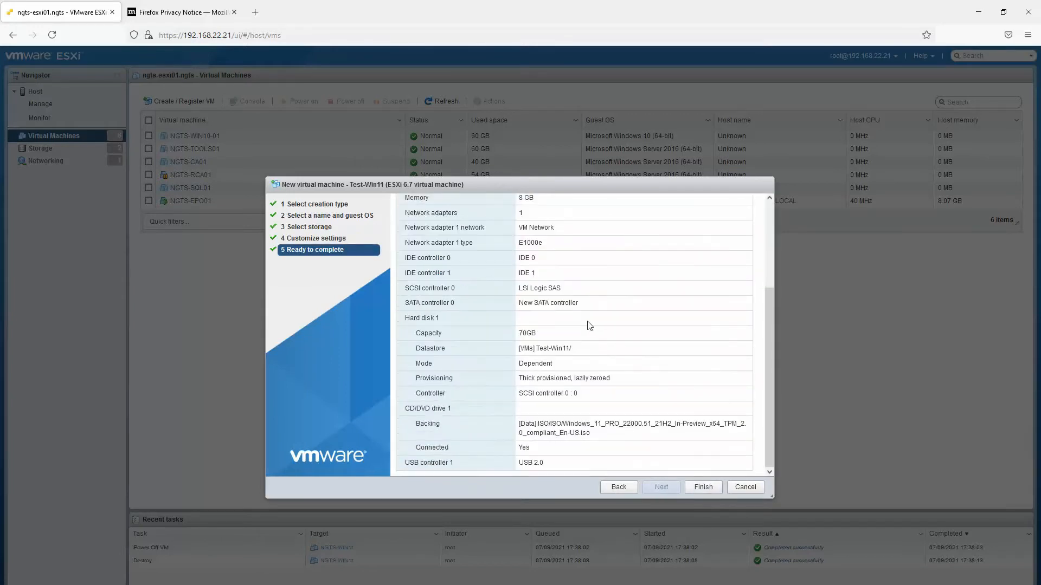
pyautogui.scroll(4, 578, 325)
pyautogui.scroll(-3, 578, 325)
pyautogui.moveTo(769, 380); pyautogui.dragTo(776, 401)
pyautogui.click(710, 495)
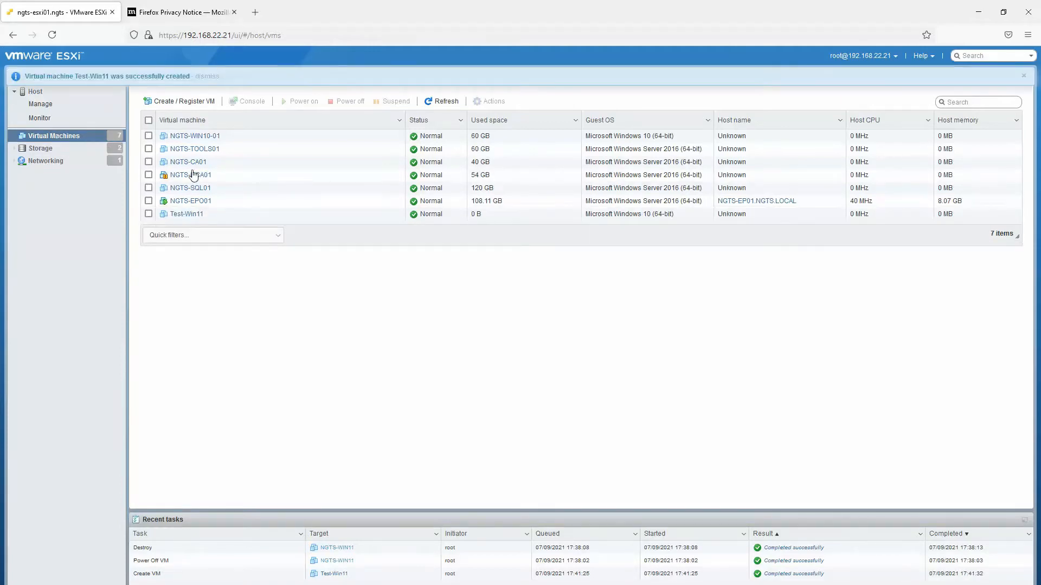
# Power on the Test-Win11 virtual machine.
pyautogui.rightClick(184, 215)
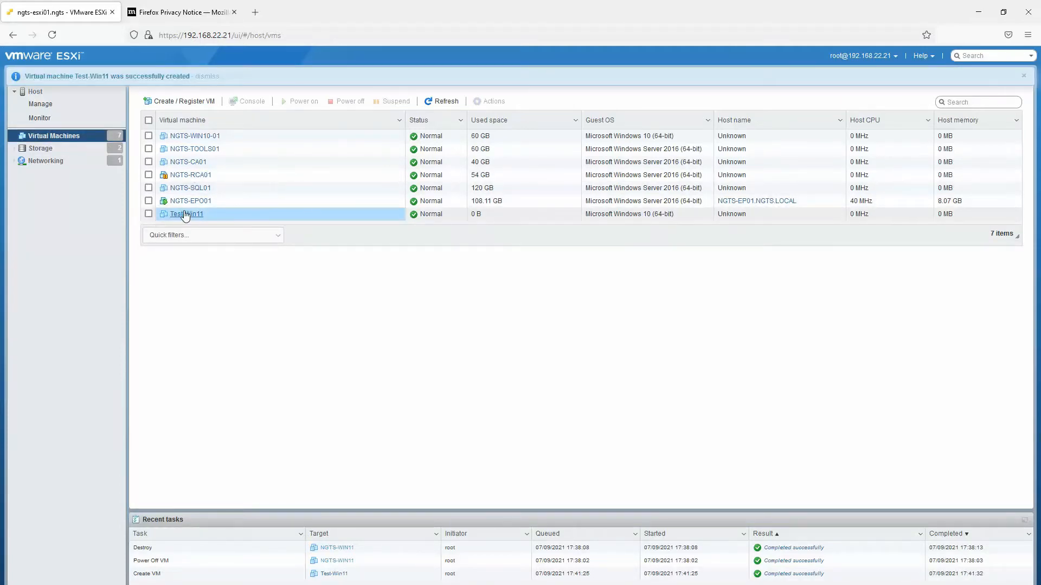
pyautogui.moveTo(299, 237)
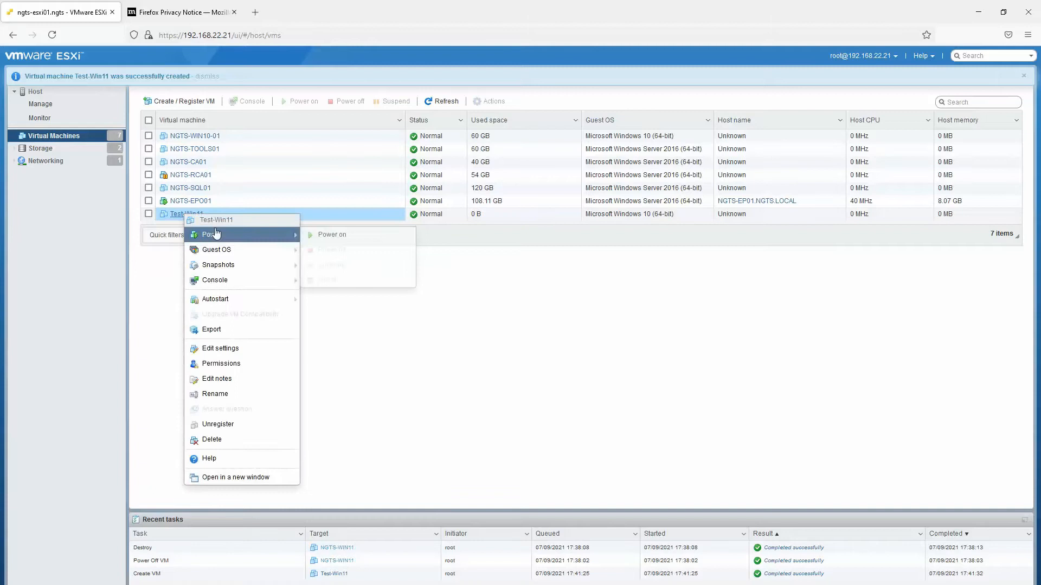
pyautogui.click(347, 237)
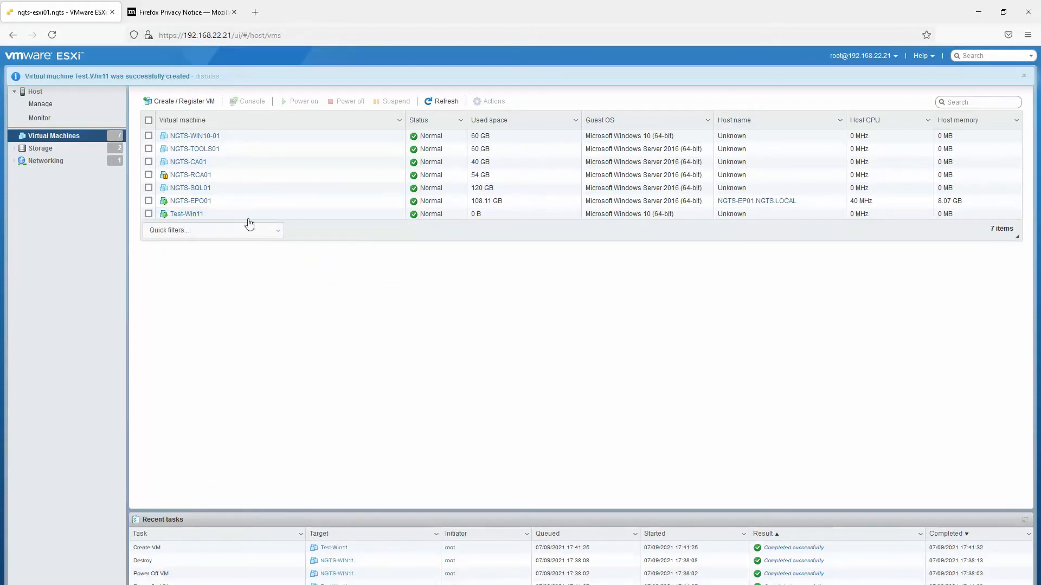
# Launch the remote console of Test-Win11, opening the vmrc link with VMware Remote Console.
pyautogui.rightClick(181, 214)
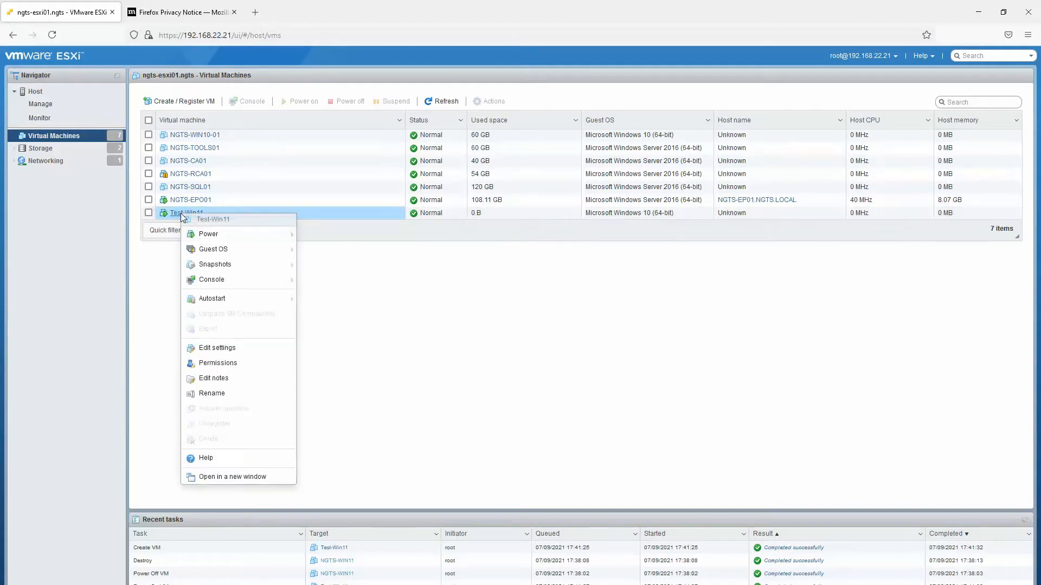
pyautogui.moveTo(271, 281)
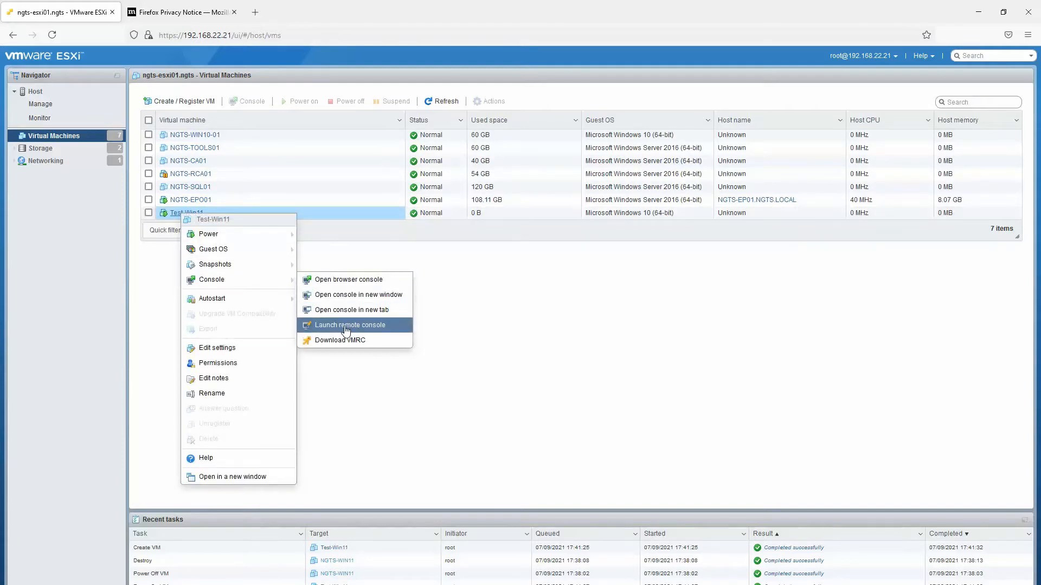
pyautogui.click(345, 327)
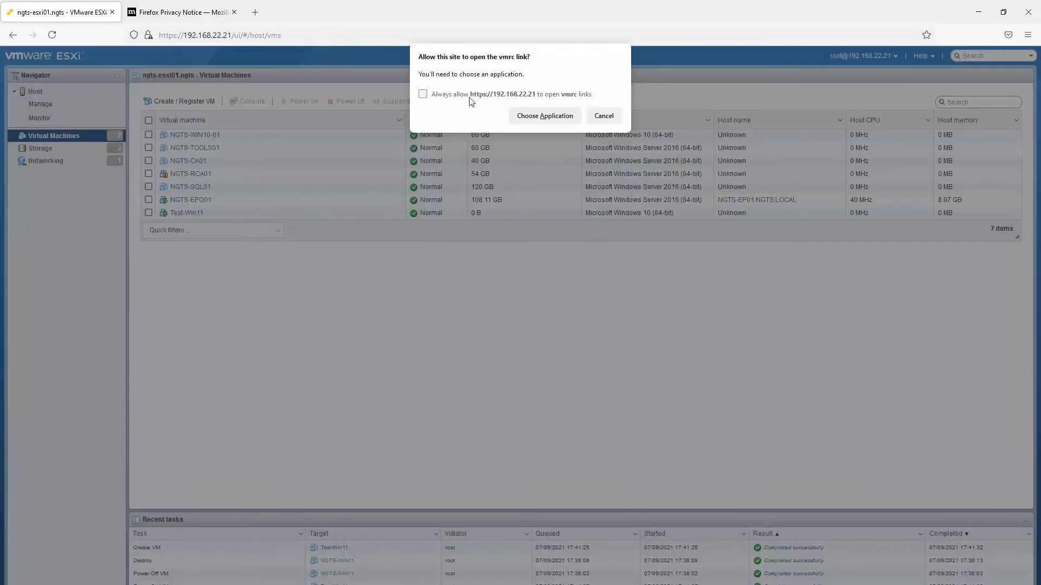
pyautogui.click(542, 115)
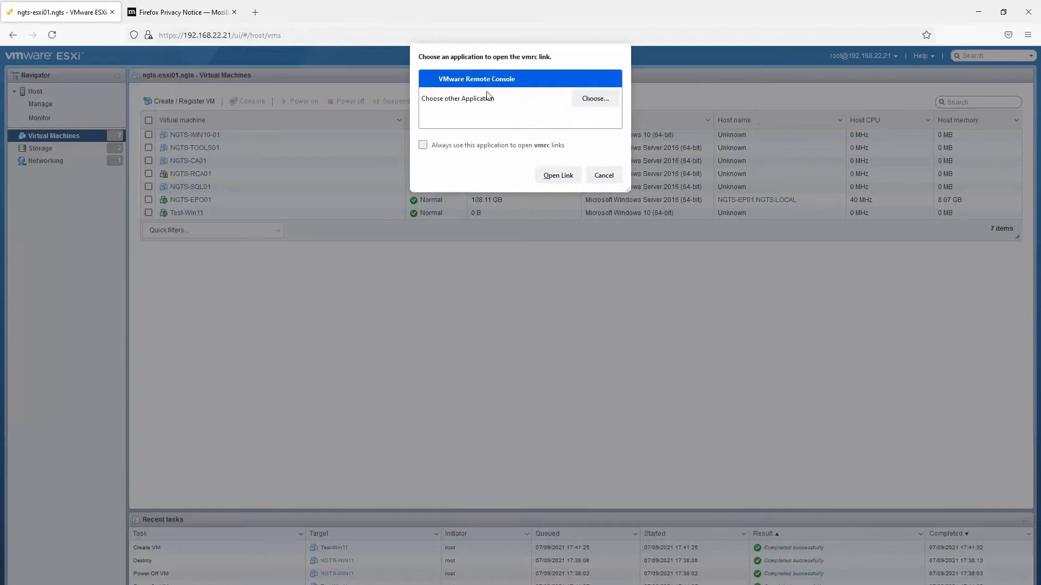
pyautogui.click(559, 175)
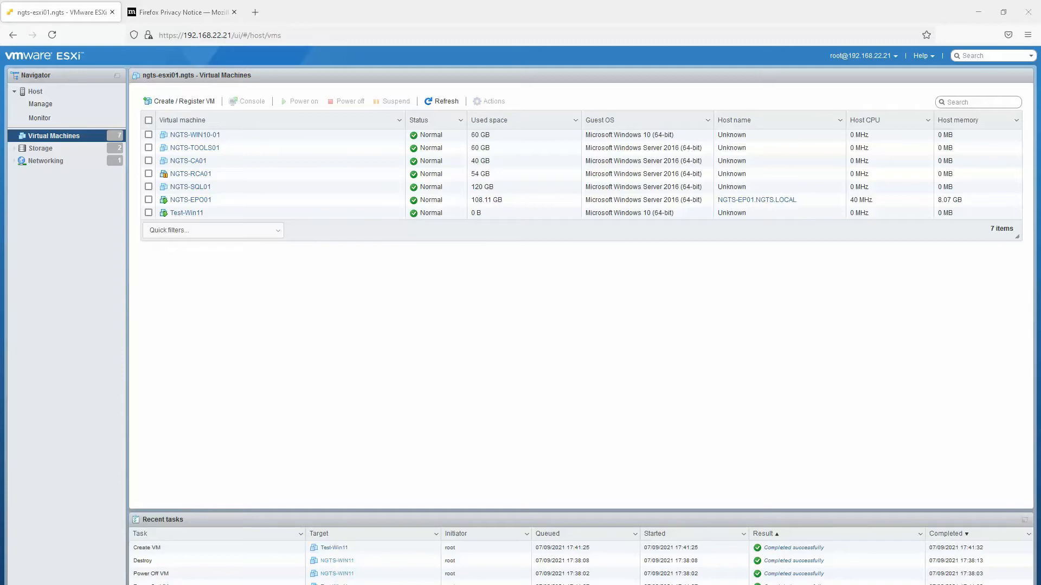
# Bring the VMware Remote Console window onto this screen, maximize it and focus the console.
pyautogui.moveTo(1039, 111); pyautogui.dragTo(539, 116)
pyautogui.doubleClick(539, 116)
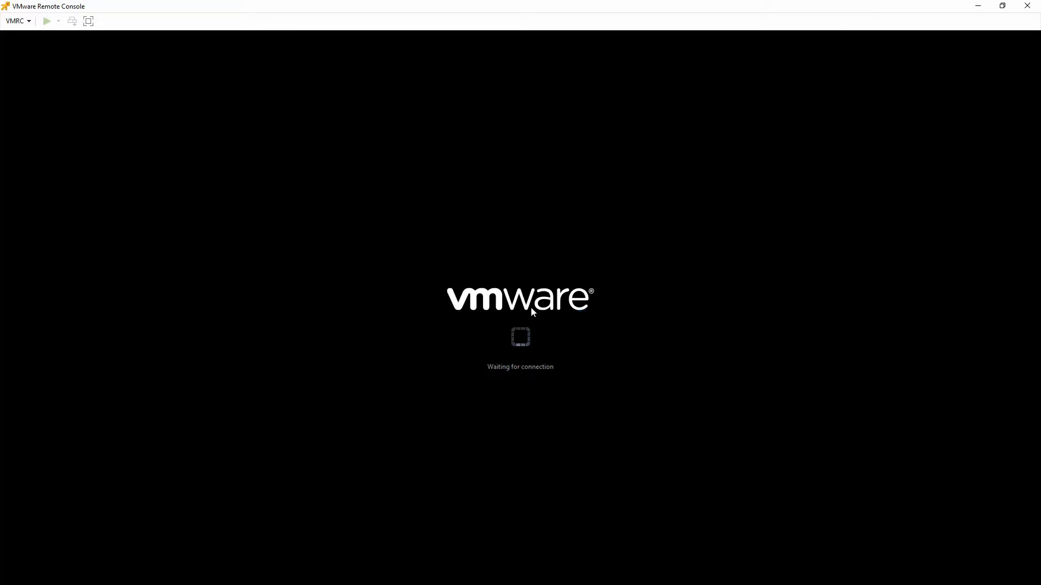
pyautogui.click(601, 316)
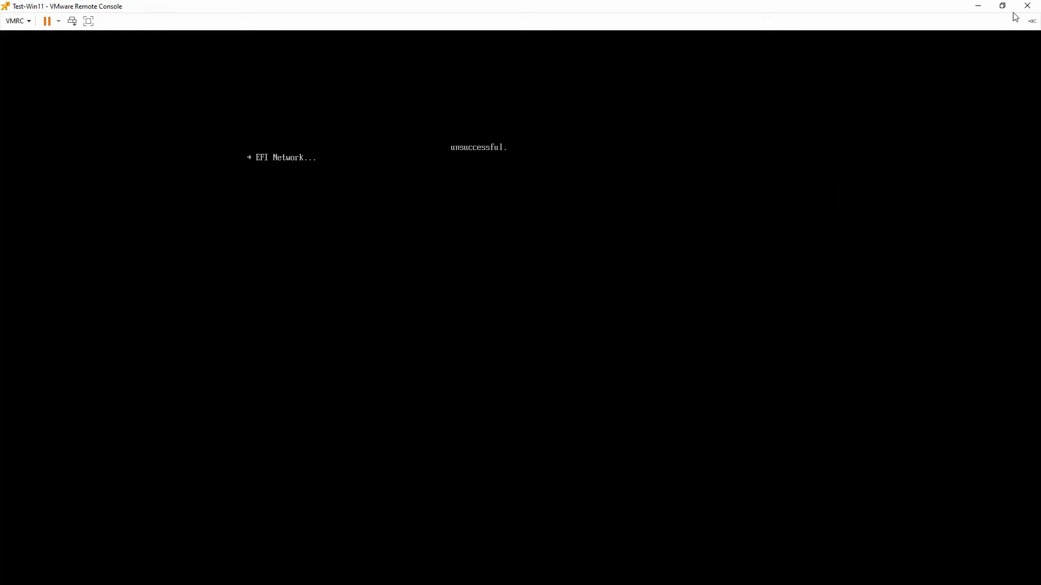
# Restart the Test-Win11 virtual machine from the console and boot it from the CD or DVD.
pyautogui.click(61, 24)
pyautogui.click(82, 71)
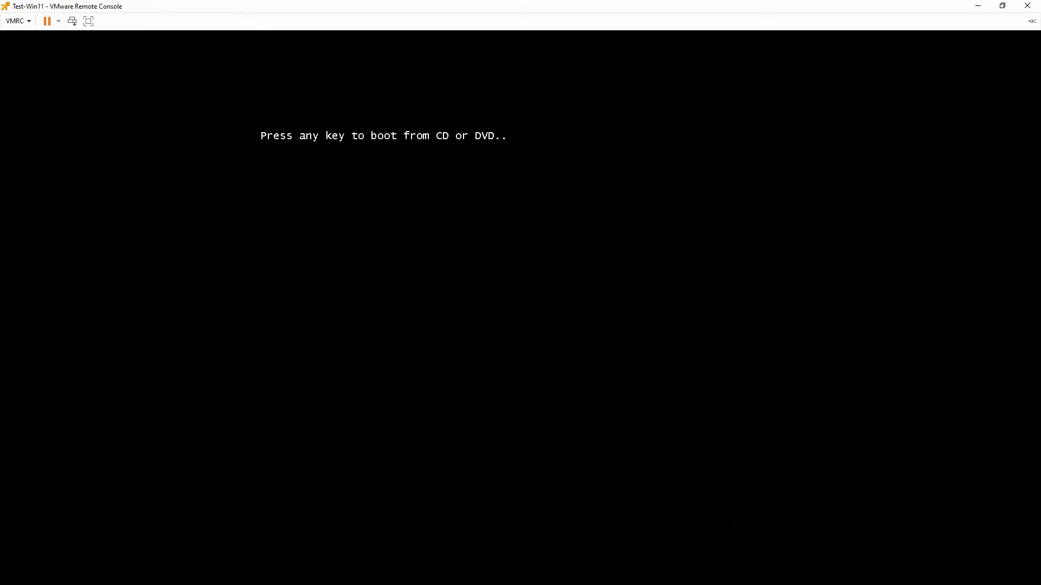
pyautogui.press('Return')
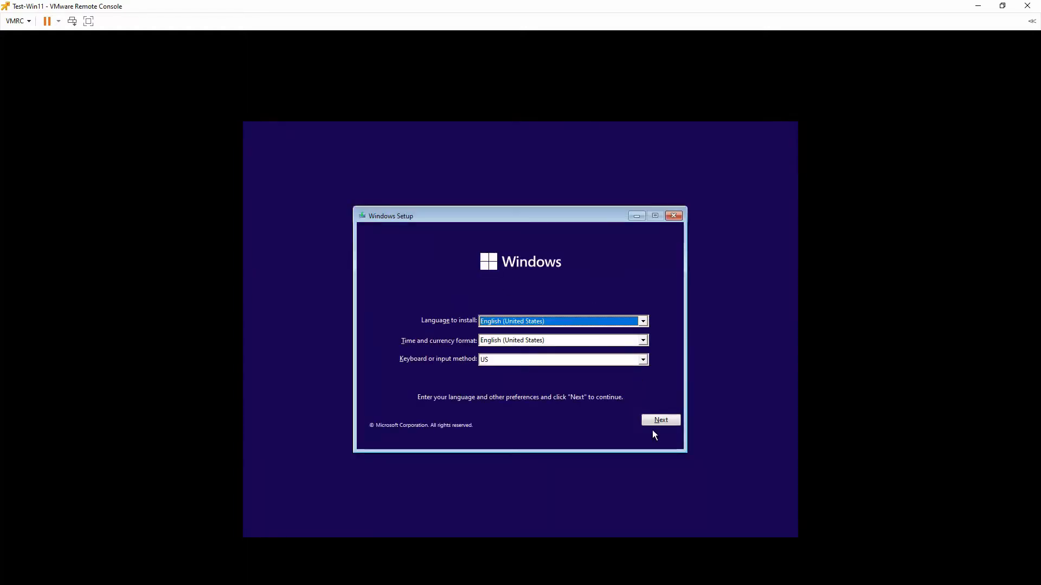
# Start the Windows installation with English (United States) as language and time format and the US keyboard.
pyautogui.click(661, 419)
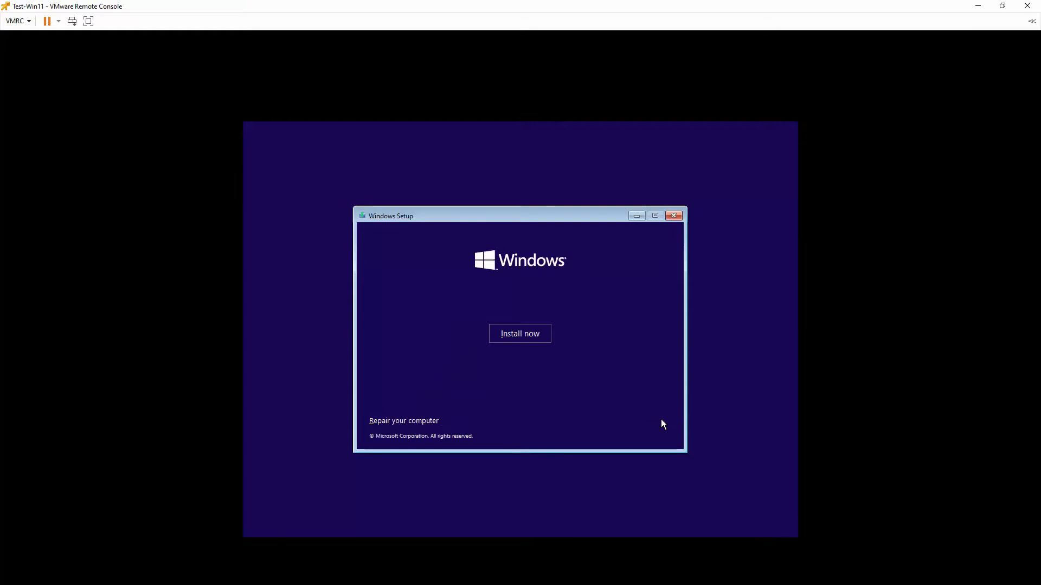
pyautogui.click(524, 336)
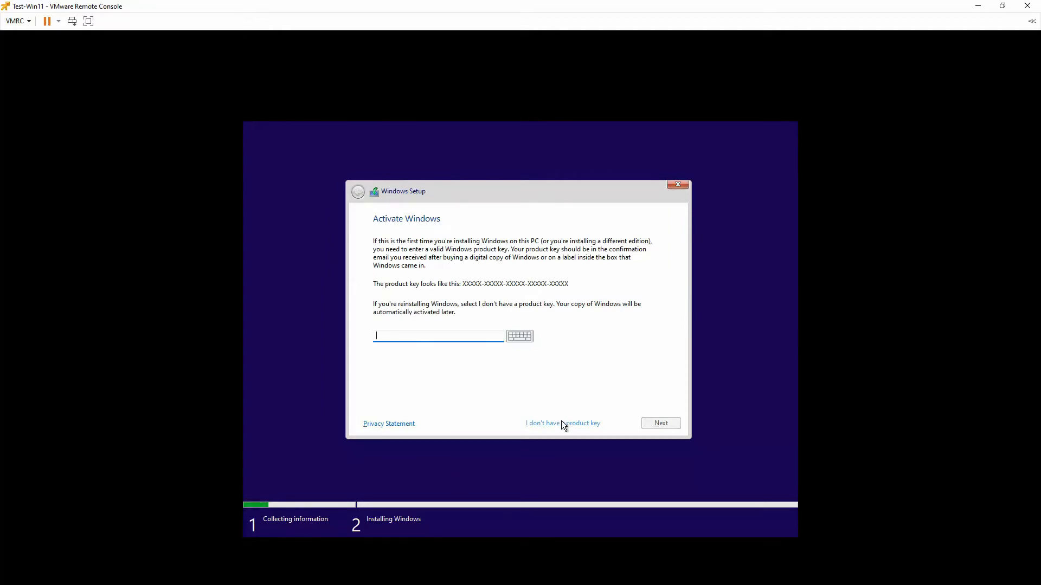
# Continue Windows Setup without a product key and accept the Microsoft Software License Terms.
pyautogui.click(562, 422)
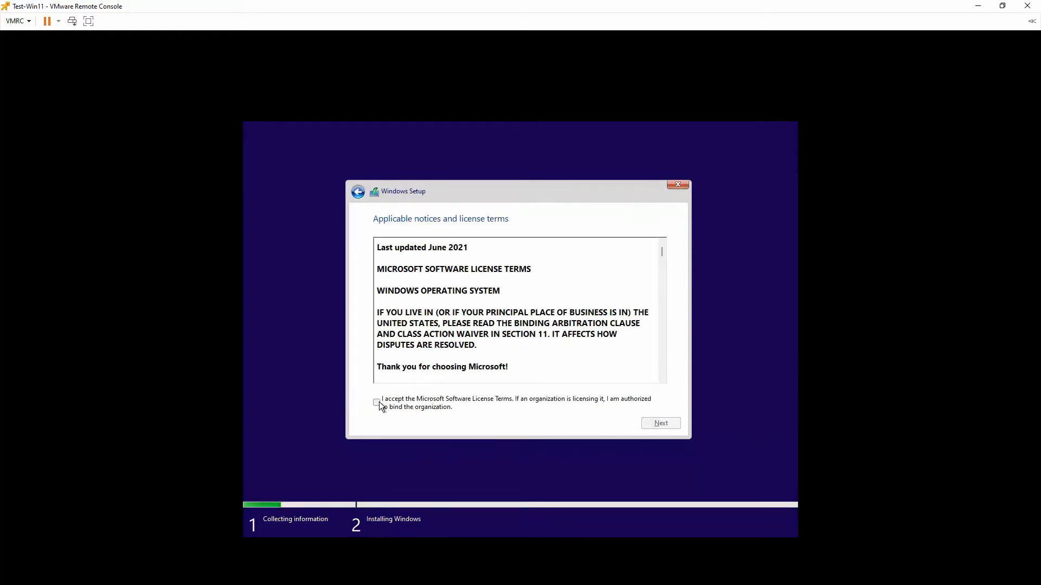
pyautogui.click(378, 402)
pyautogui.click(654, 424)
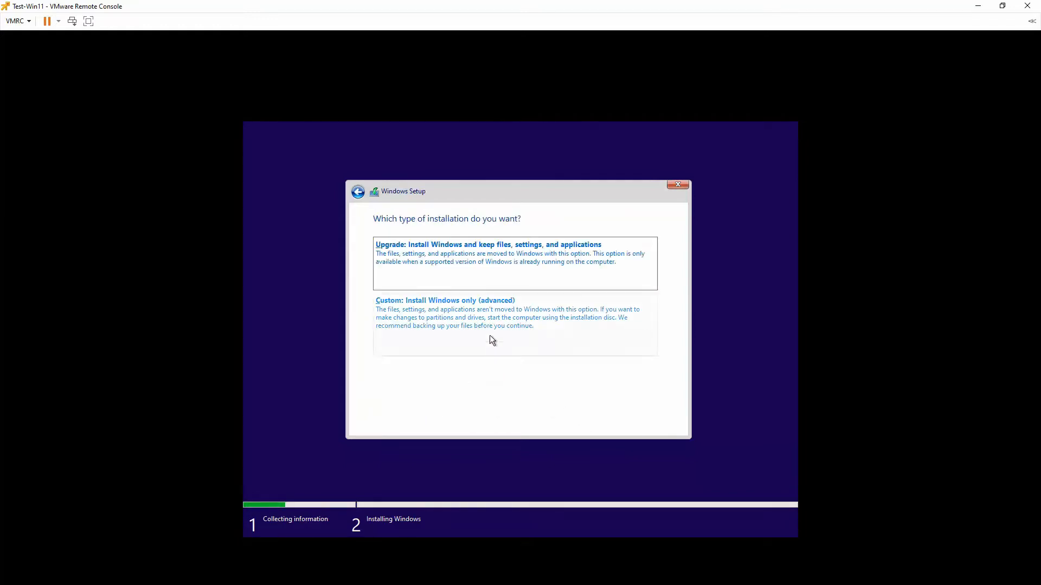
# Run a custom Windows-only installation on Drive 0 Unallocated Space and restart the virtual machine immediately when Setup requires it.
pyautogui.click(478, 307)
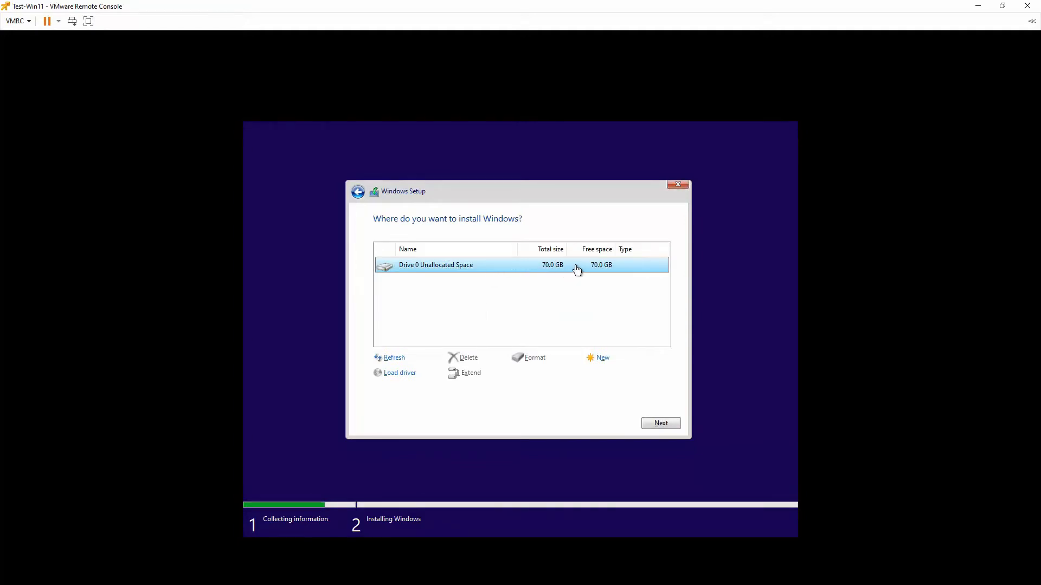
pyautogui.click(660, 422)
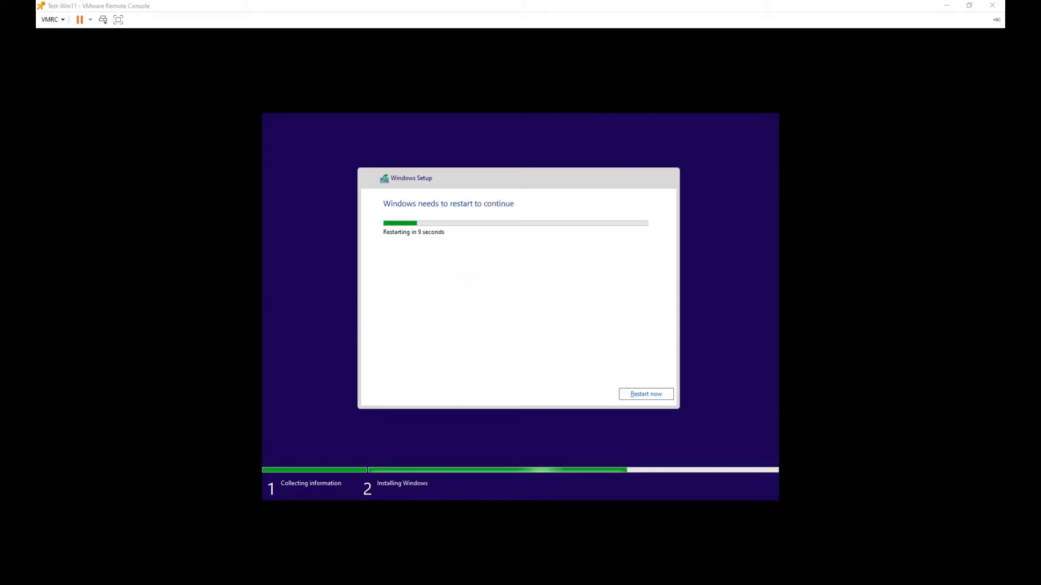
pyautogui.click(646, 394)
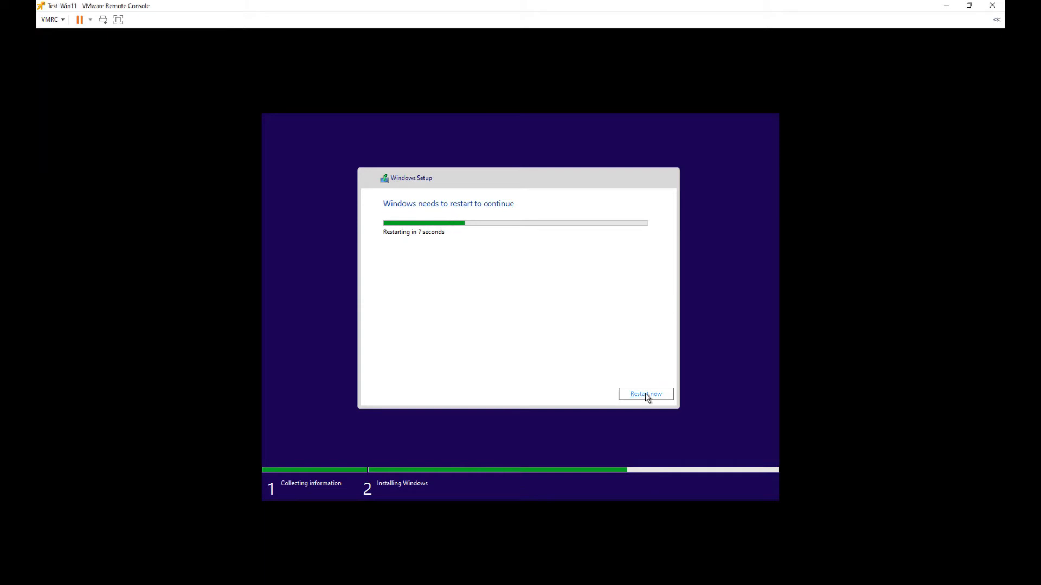
pyautogui.click(646, 394)
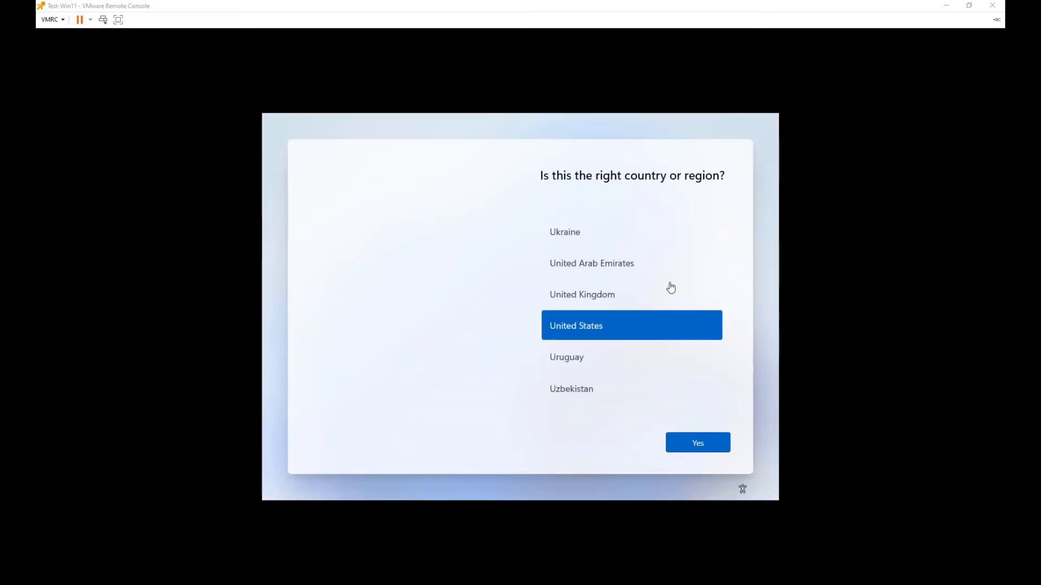
# Set the region to United States and the keyboard layout to US, without adding a second layout.
pyautogui.click(701, 445)
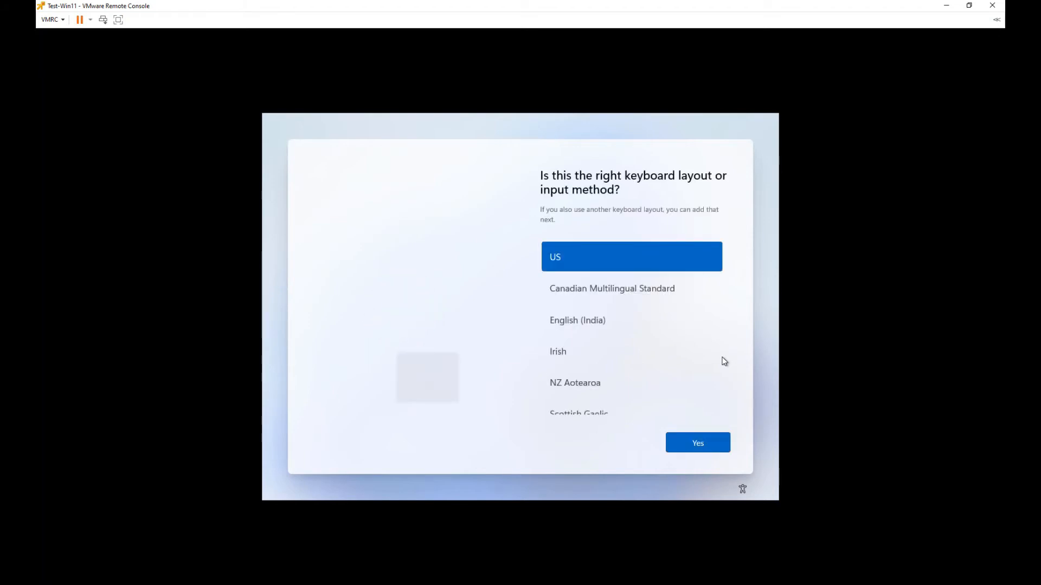
pyautogui.click(699, 442)
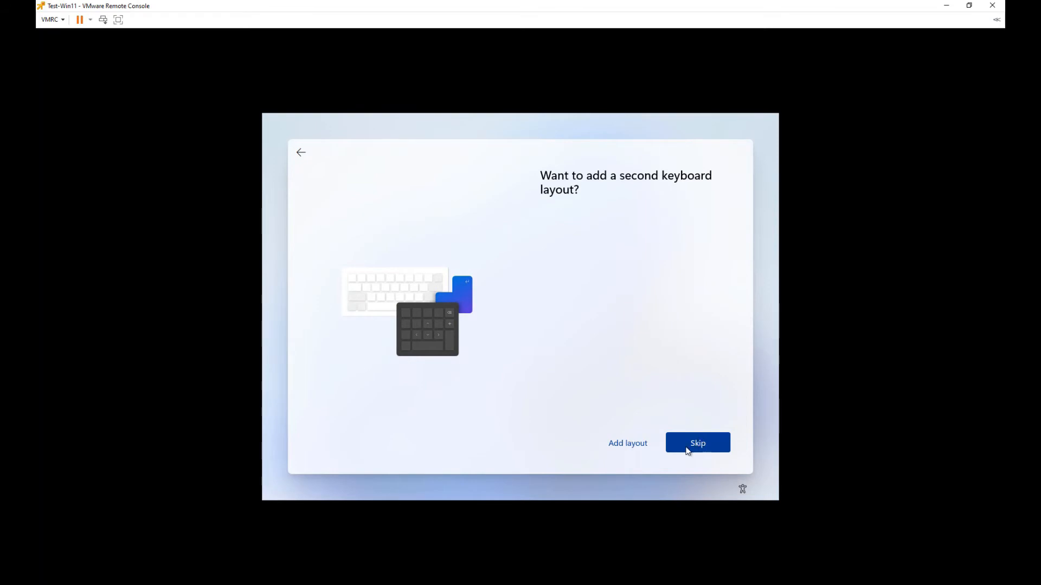
pyautogui.click(693, 448)
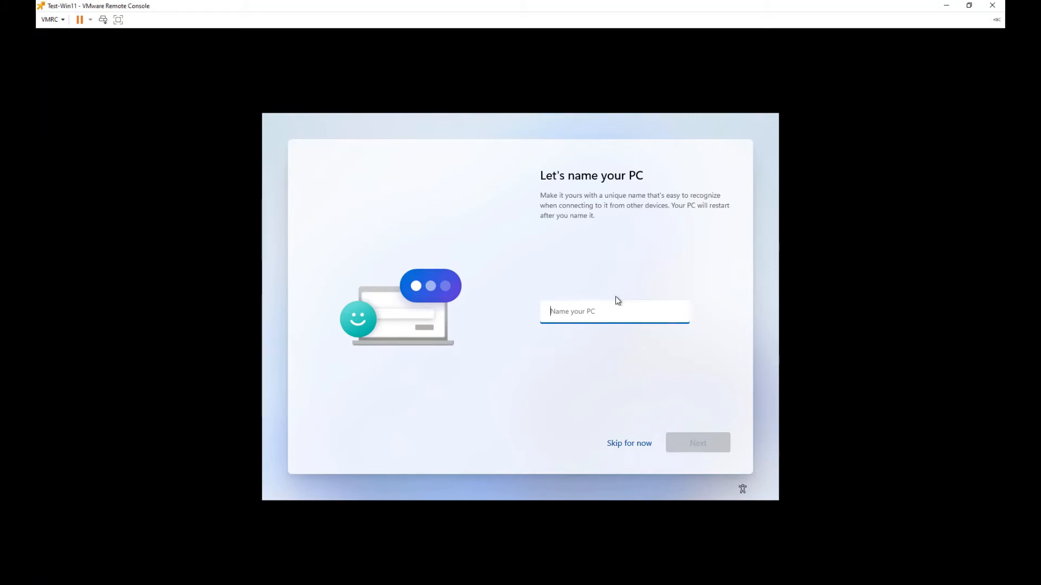
# Name the PC Test-WIN11 and continue the Windows setup.
pyautogui.write('Test')
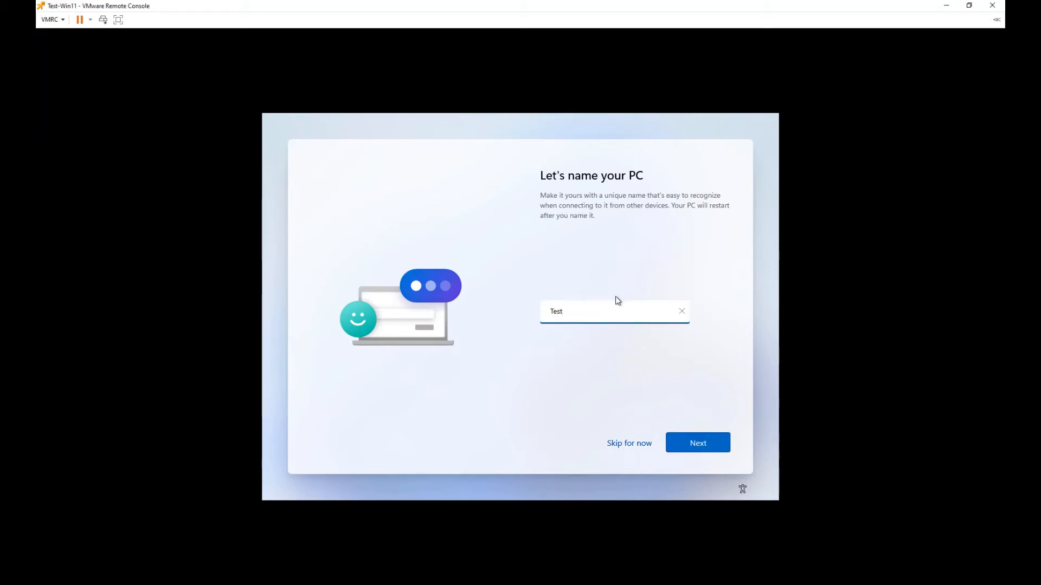
pyautogui.write('-WIN11')
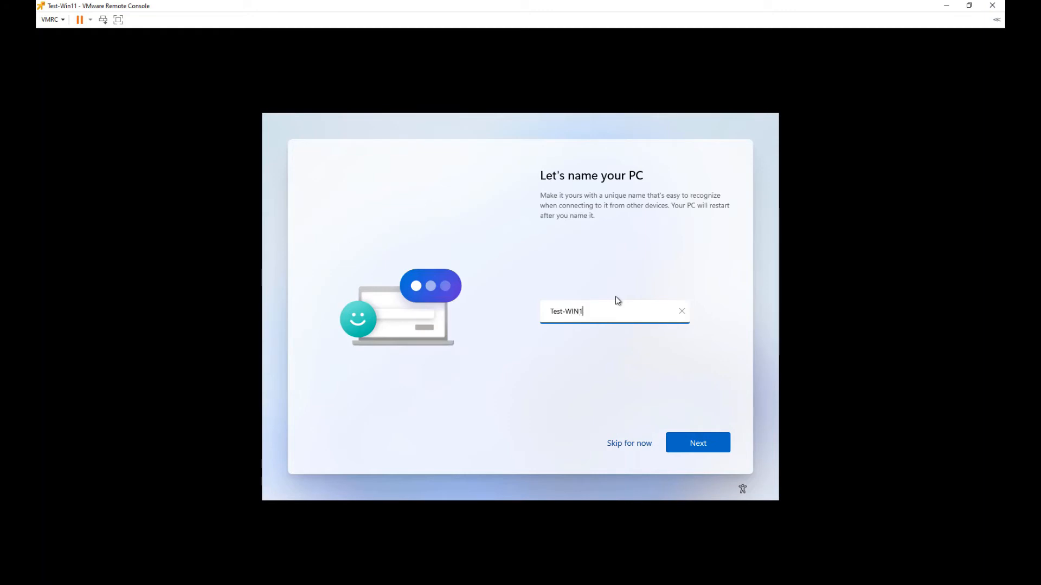
pyautogui.click(691, 442)
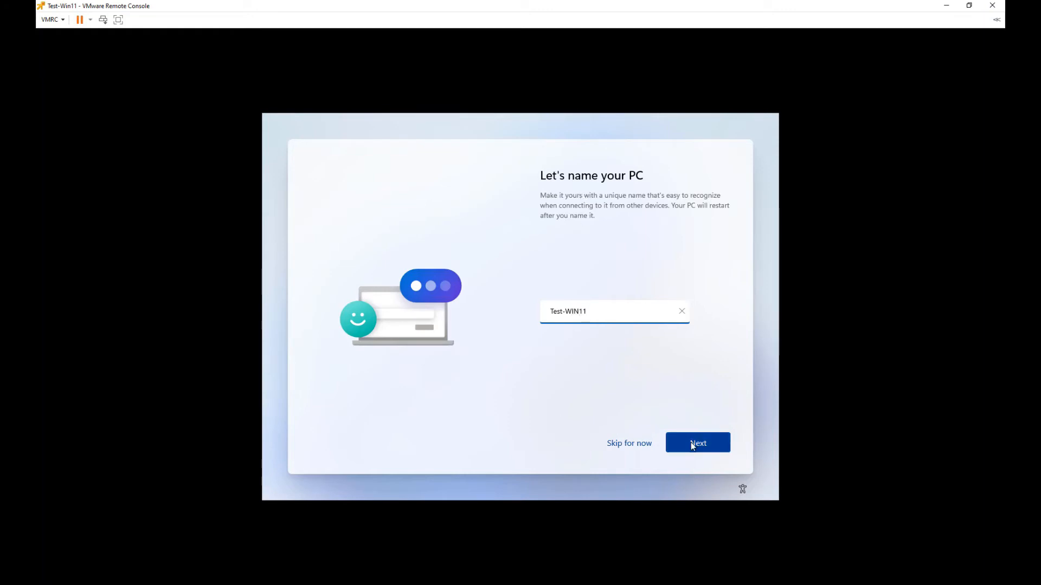